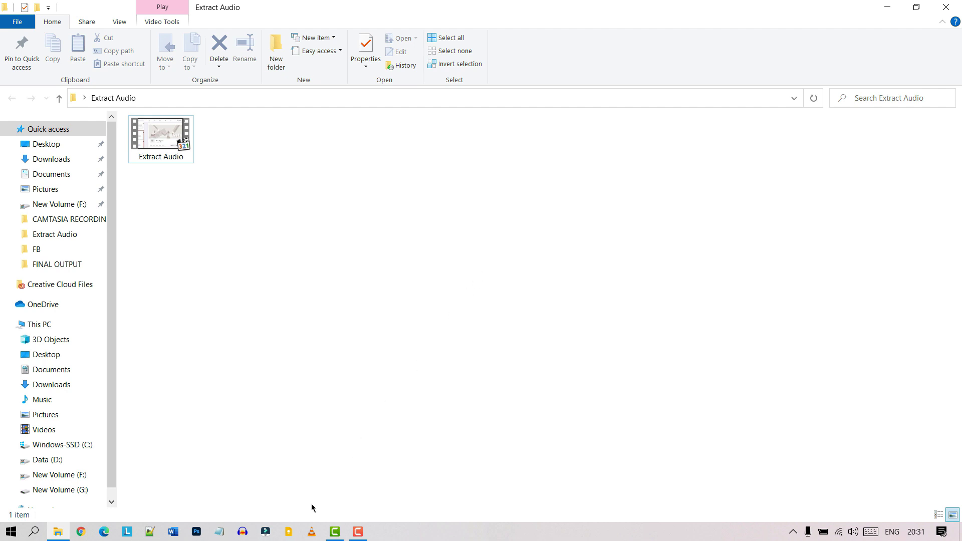
Step: Bring VLC forward and open Media > Convert / Save from the Media menu
click(312, 531)
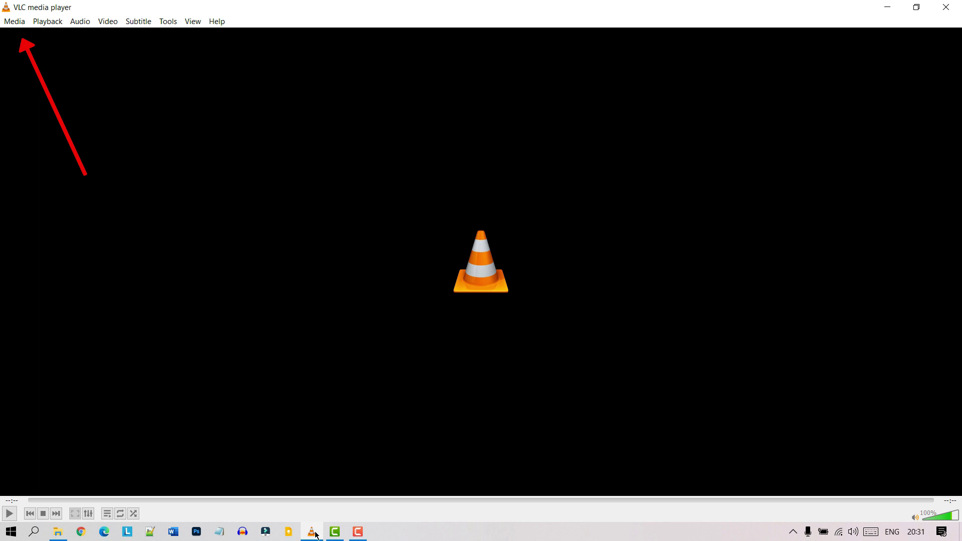
click(19, 28)
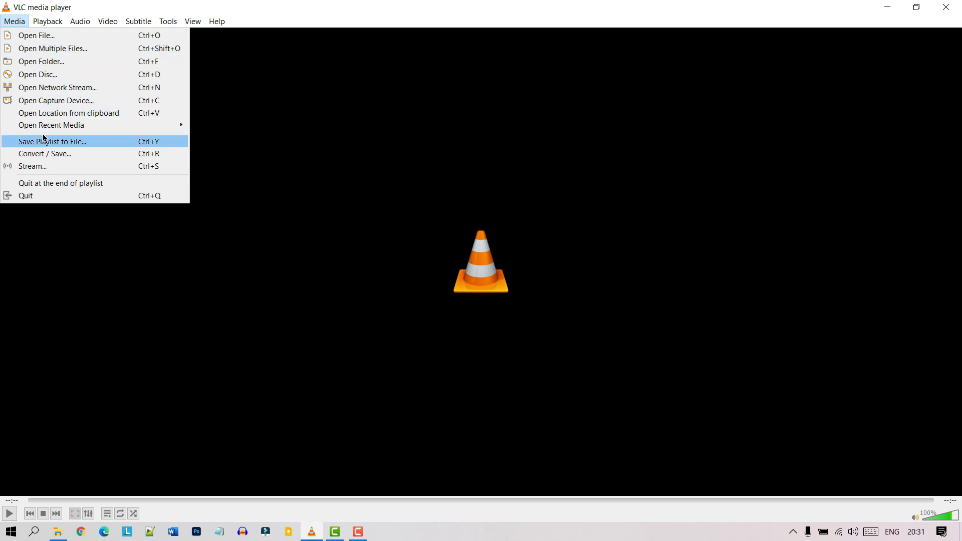
key(Down)
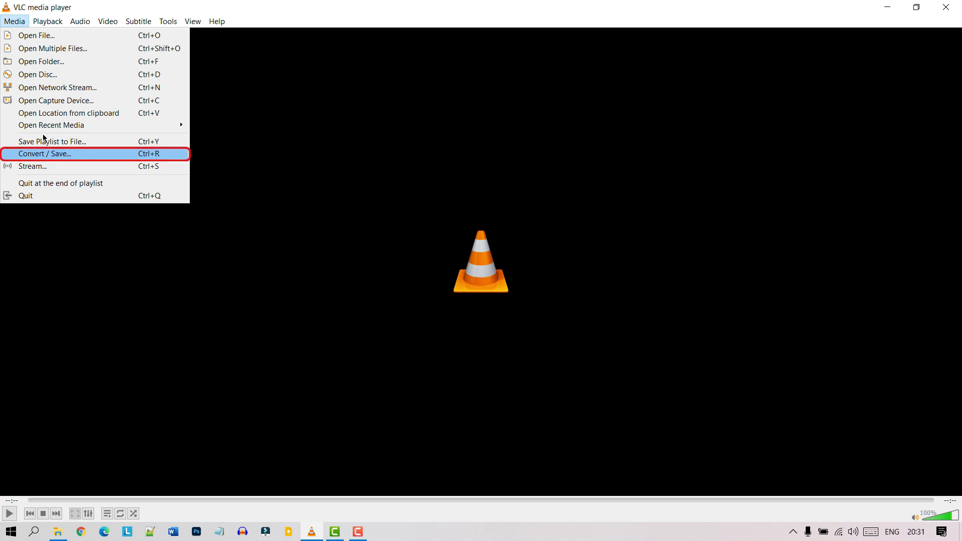
key(Down)
key(Up)
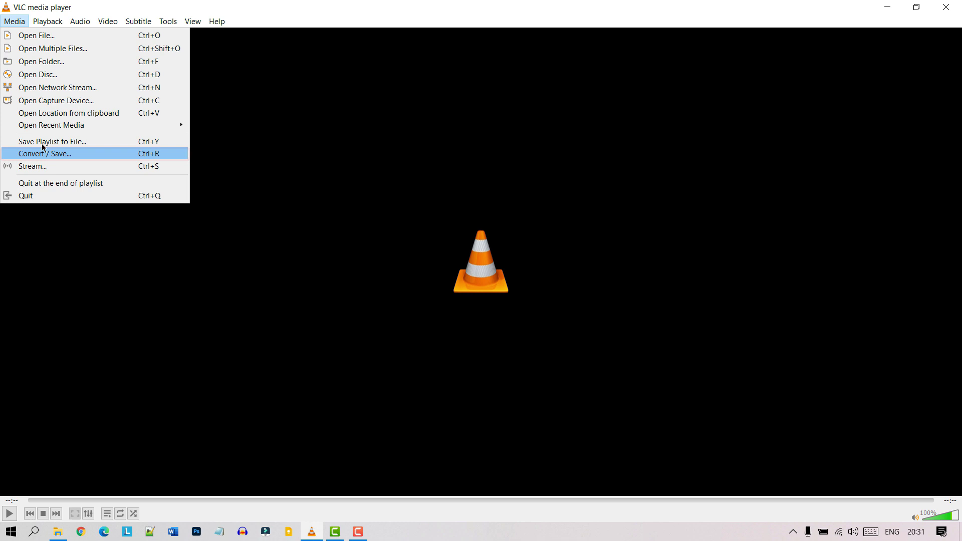
click(42, 154)
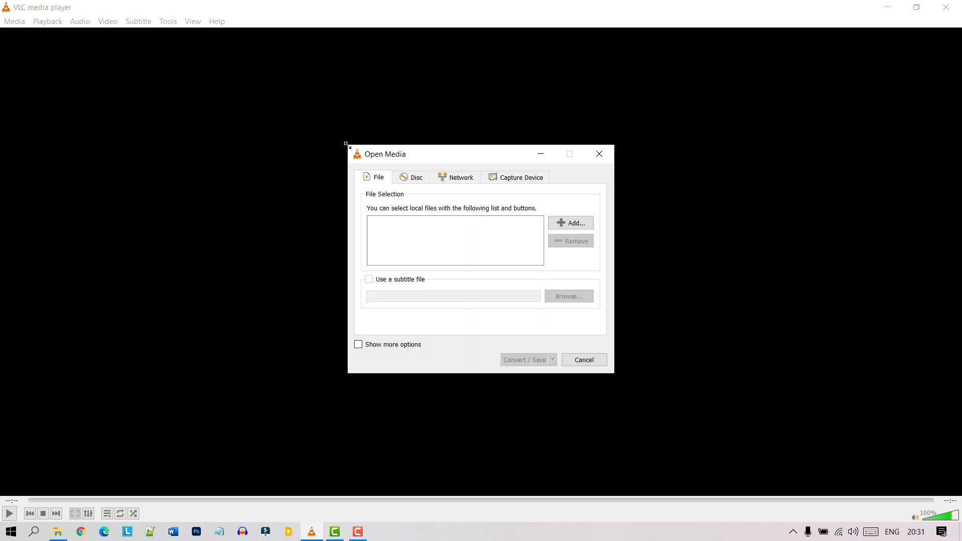
Step: Enlarge the Open Media dialog and add Extract Audio.mp4 from the Extract Audio folder
drag(333, 140, 162, 81)
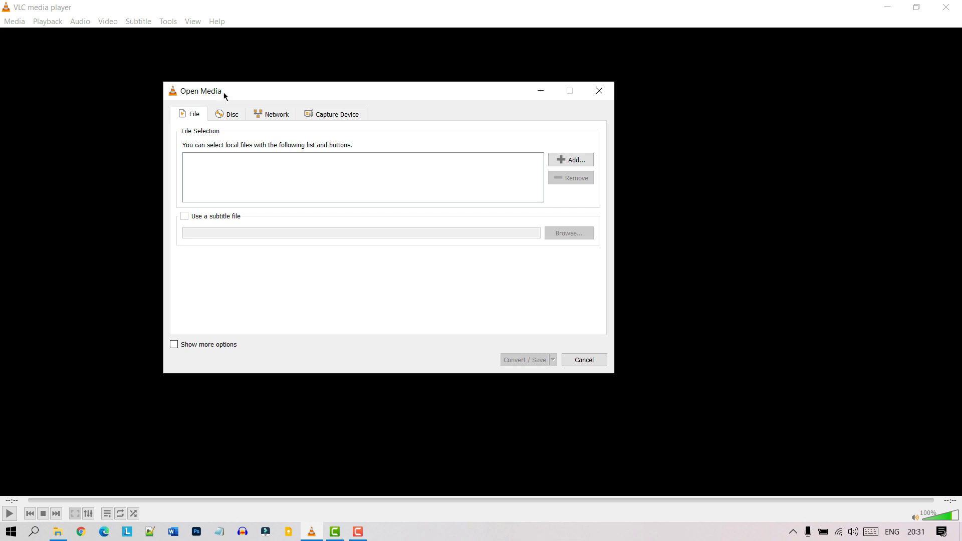
drag(236, 95, 316, 124)
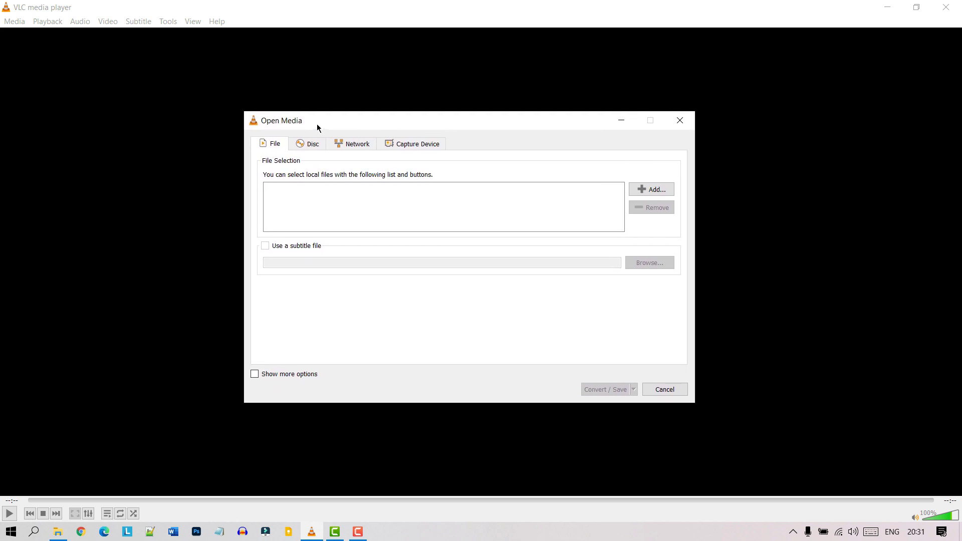
click(653, 190)
click(653, 189)
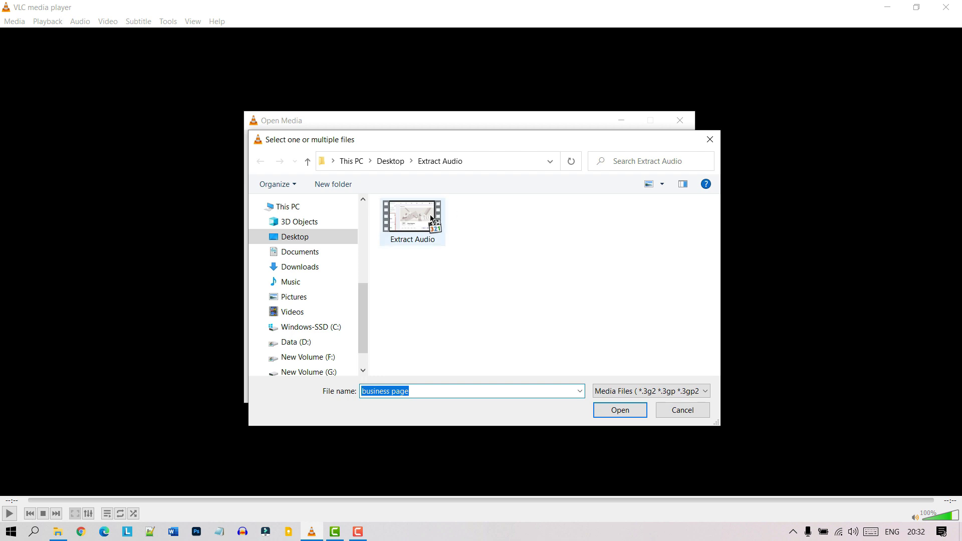
mouse_move(412, 218)
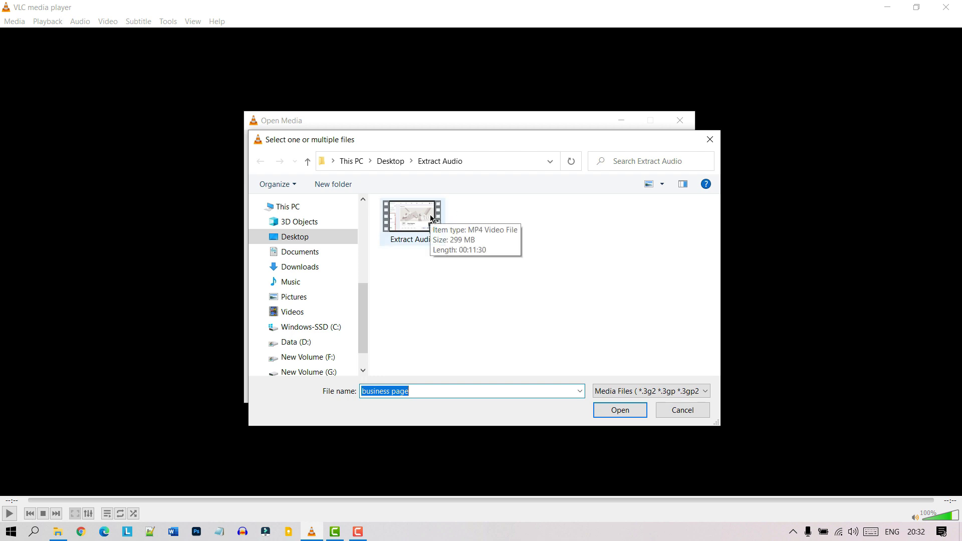
click(432, 218)
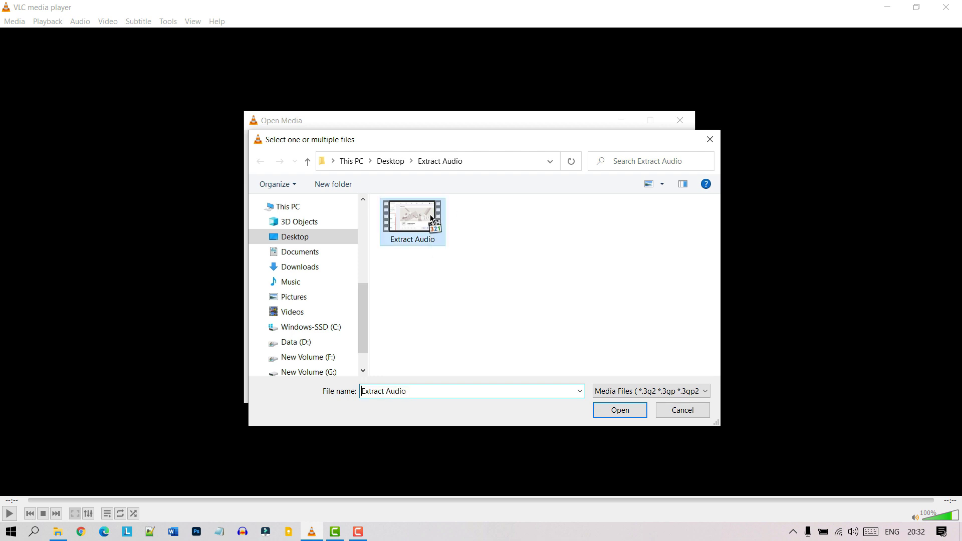
click(605, 410)
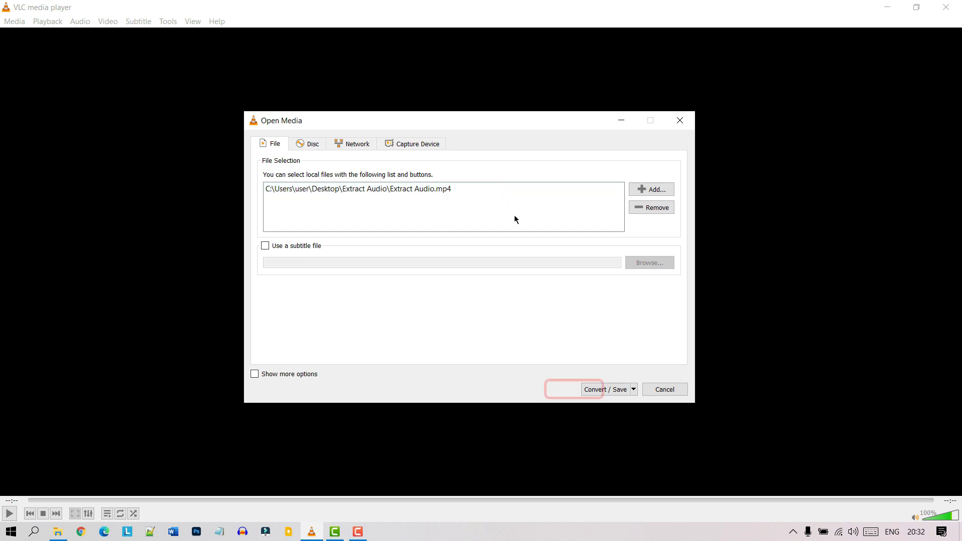
Step: Go to Convert / Save and keep Audio - MP3 as the conversion profile
click(607, 390)
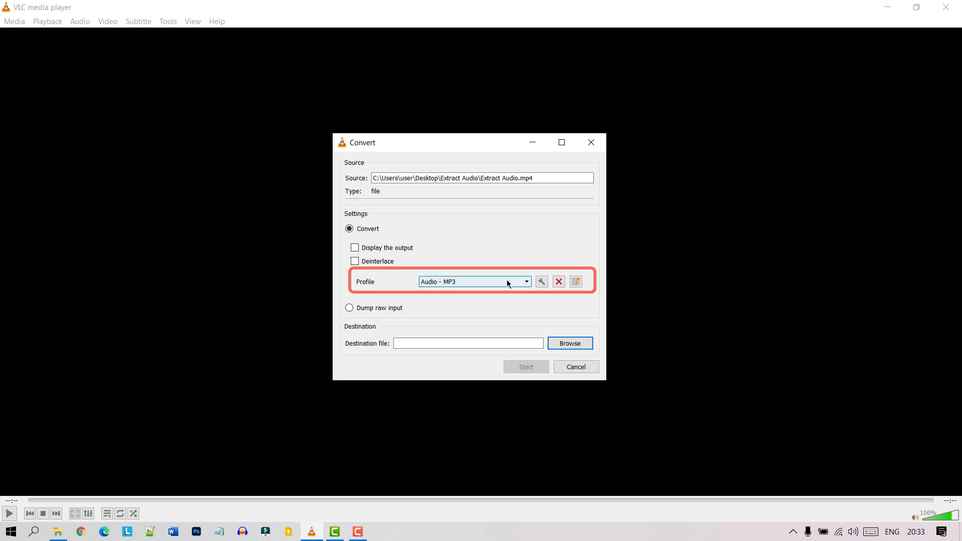
click(526, 282)
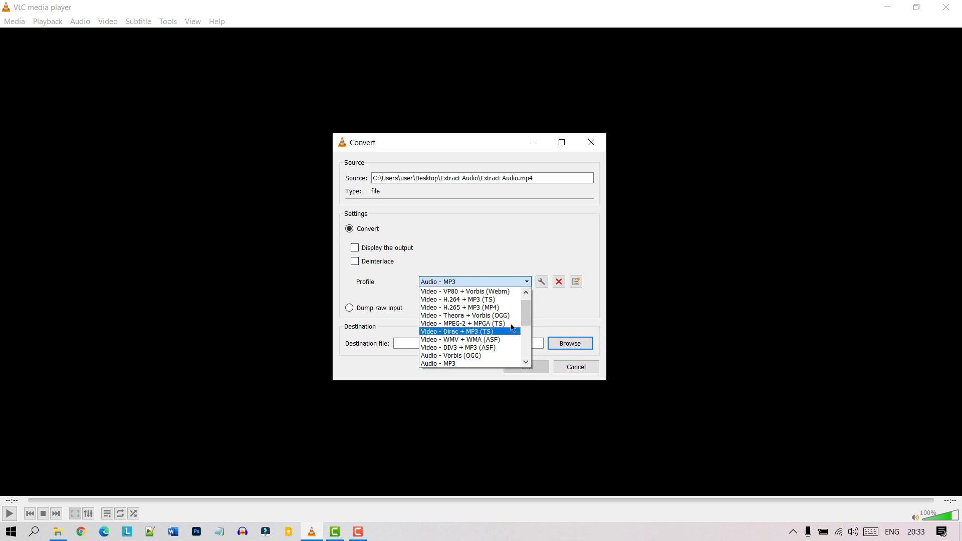
scroll(508, 336, down, 2)
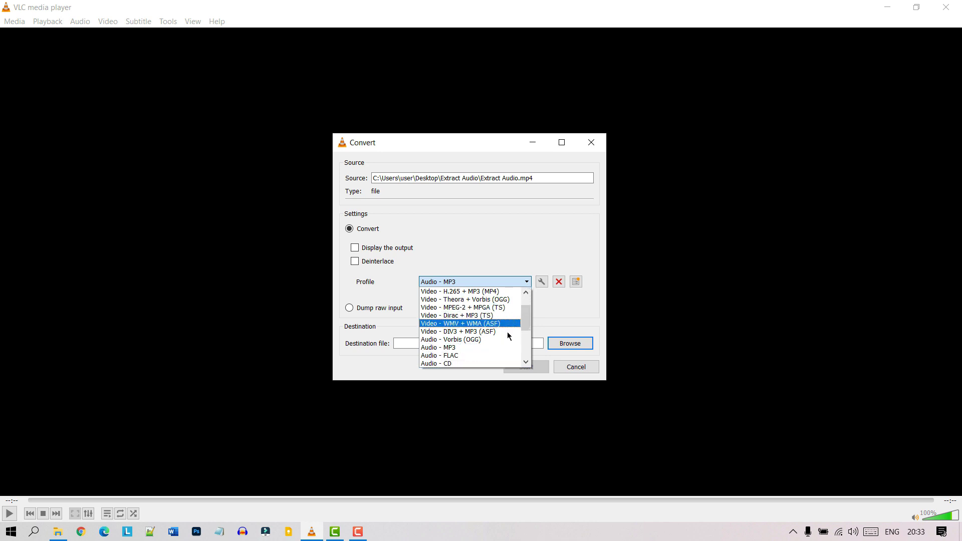
scroll(509, 336, down, 1)
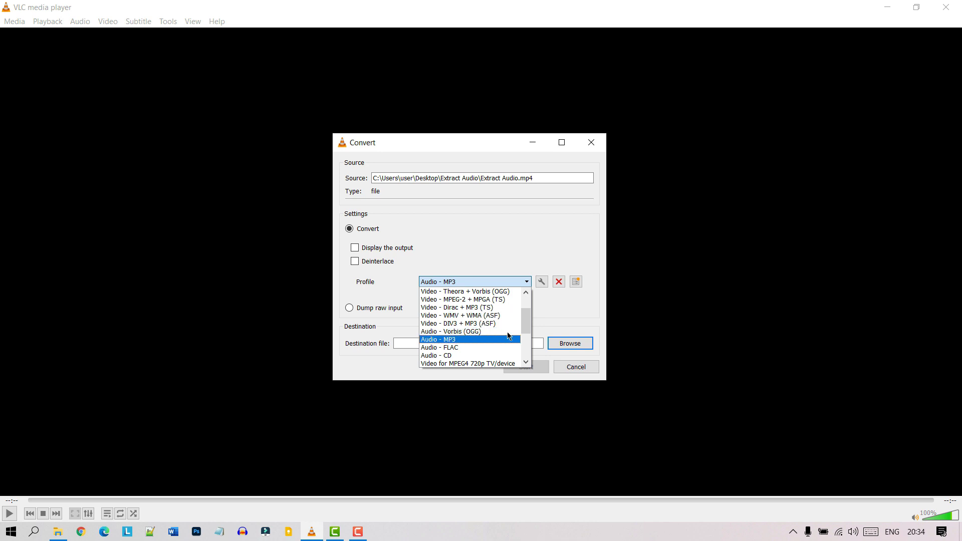
click(478, 340)
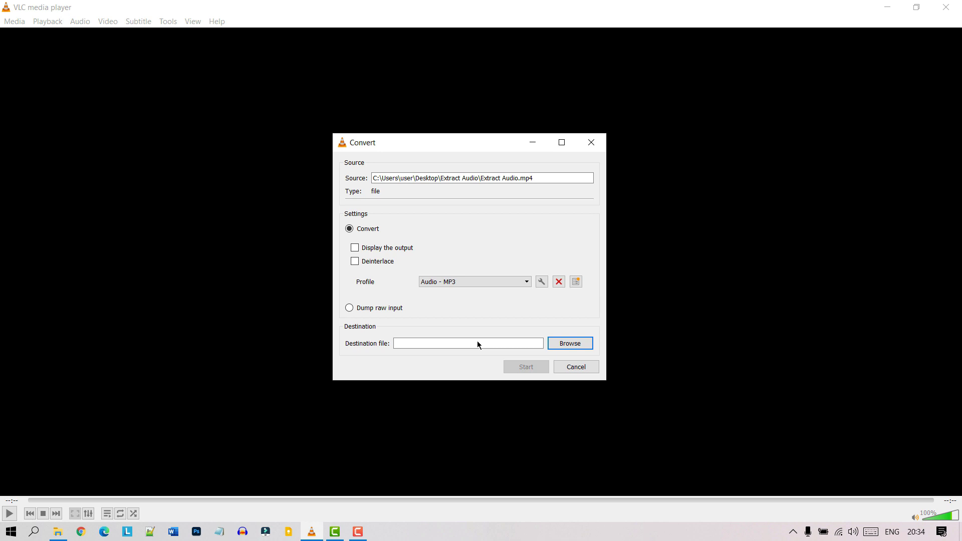
Step: Browse for the destination and save it as ExtractED Audio.mp3 in Extract Audio
click(568, 344)
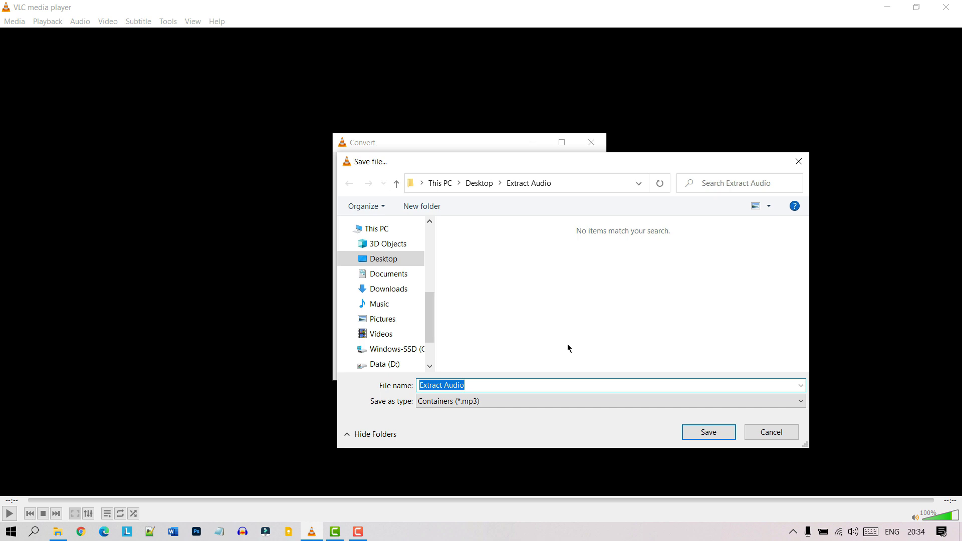
click(520, 385)
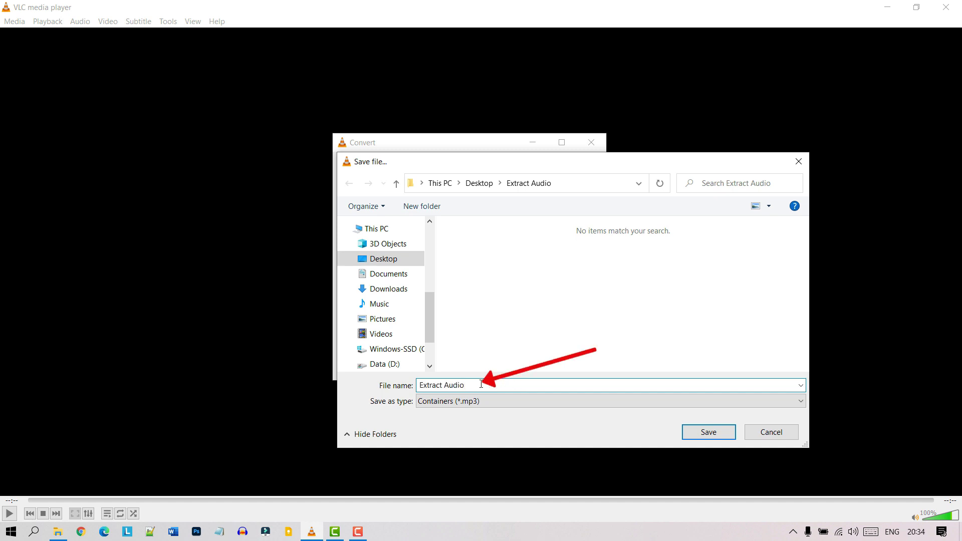
click(442, 385)
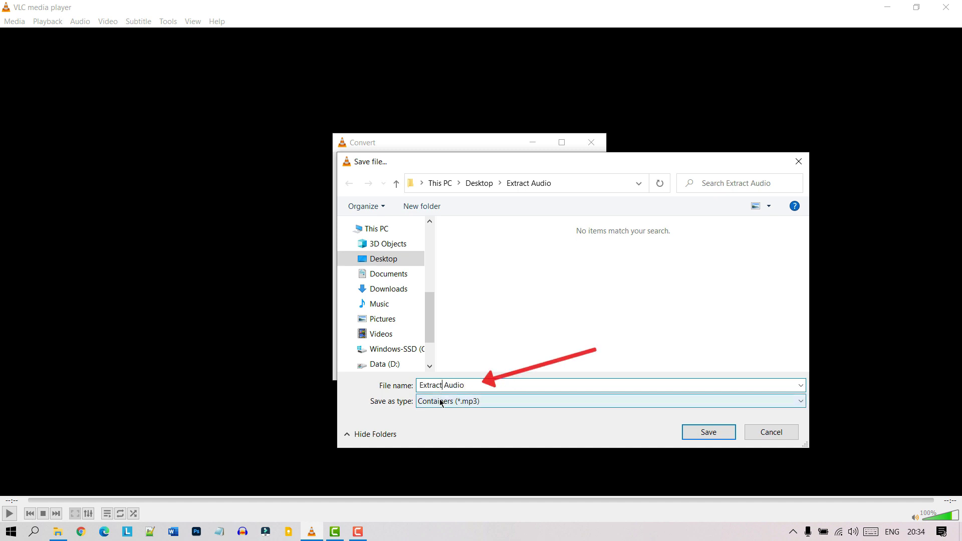
text(ED)
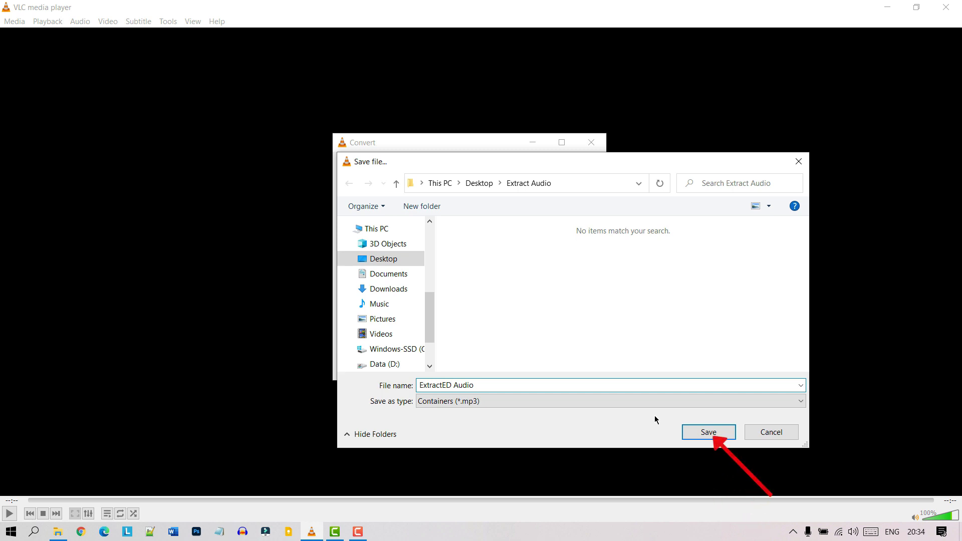
click(699, 435)
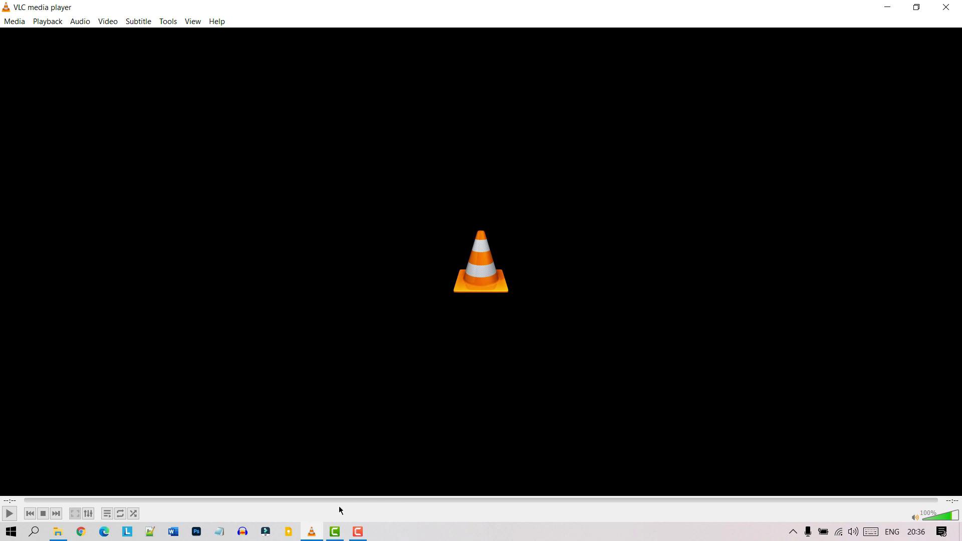
mouse_move(58, 531)
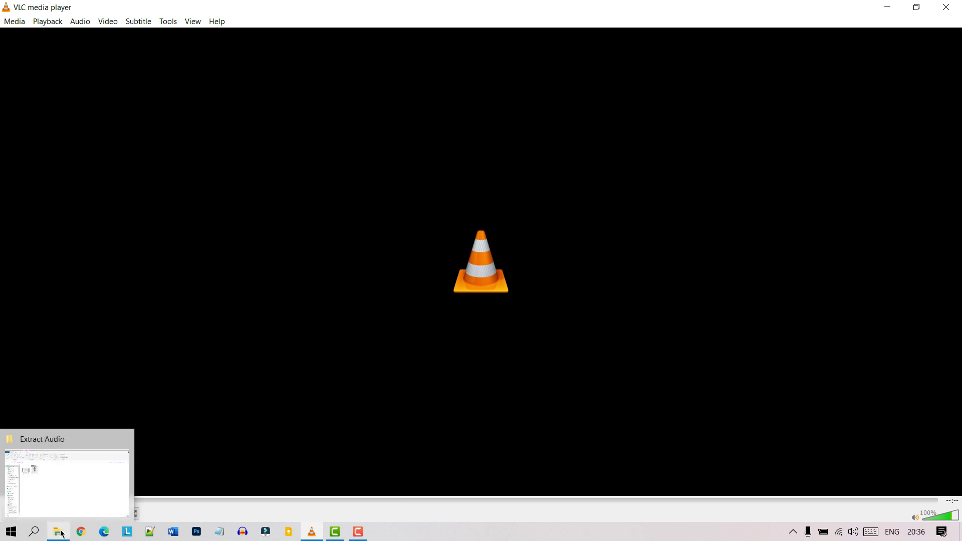
Step: In the Extract Audio folder, select ExtractED Audio.mp3 and double-click it to play
click(72, 502)
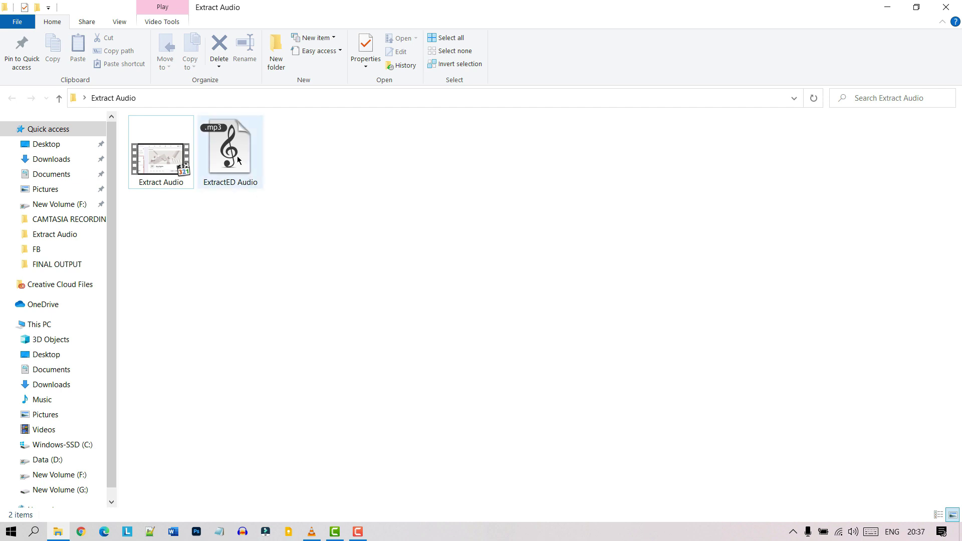
mouse_move(230, 151)
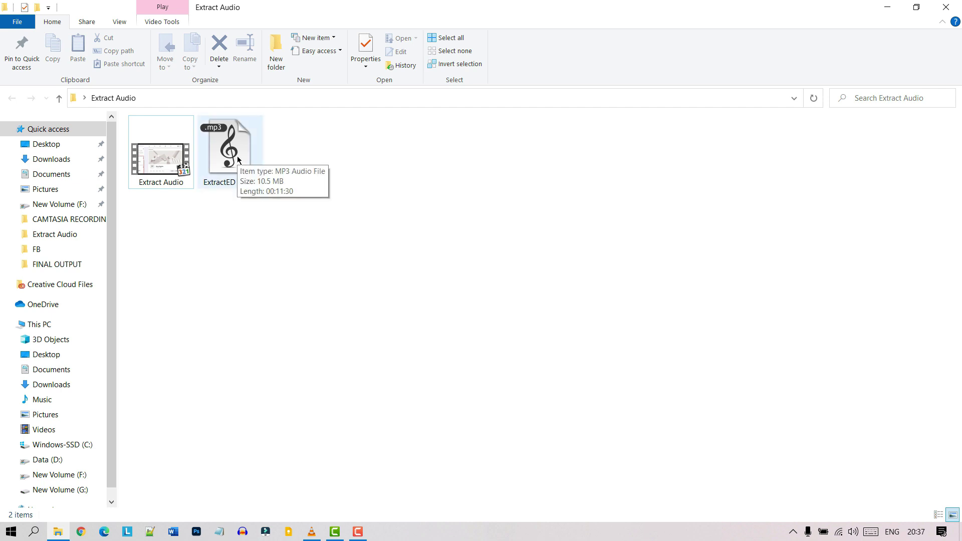
click(238, 159)
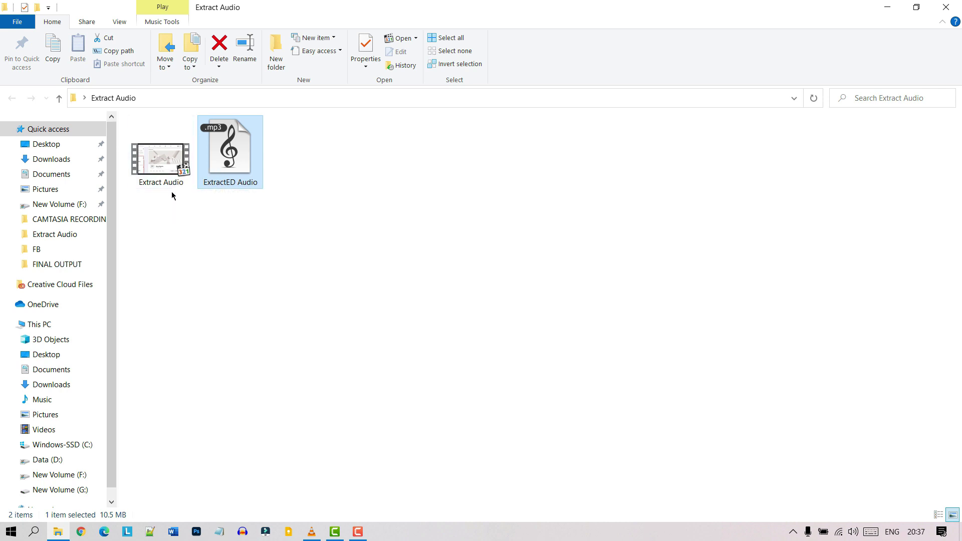
double_click(243, 173)
Step: Bring the empty VLC window back to the front from the taskbar
click(312, 533)
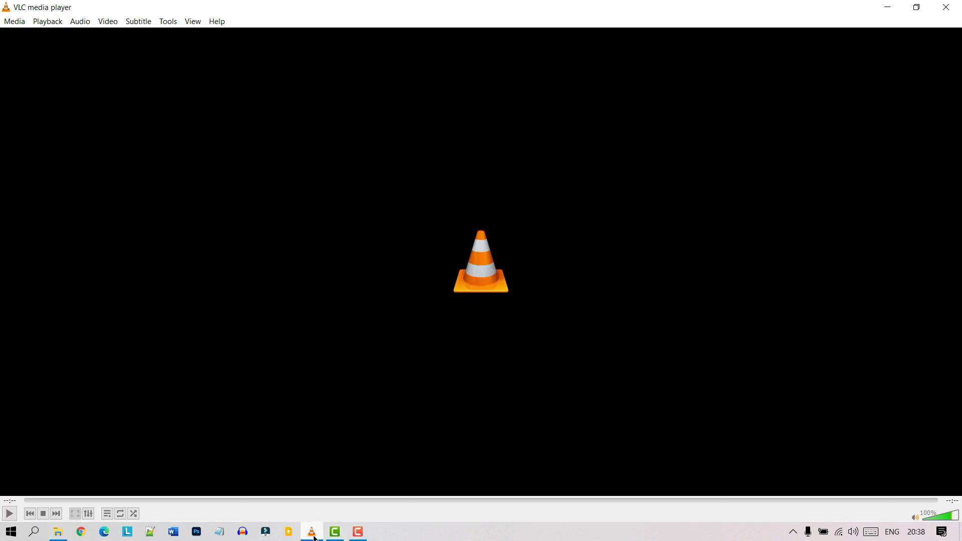